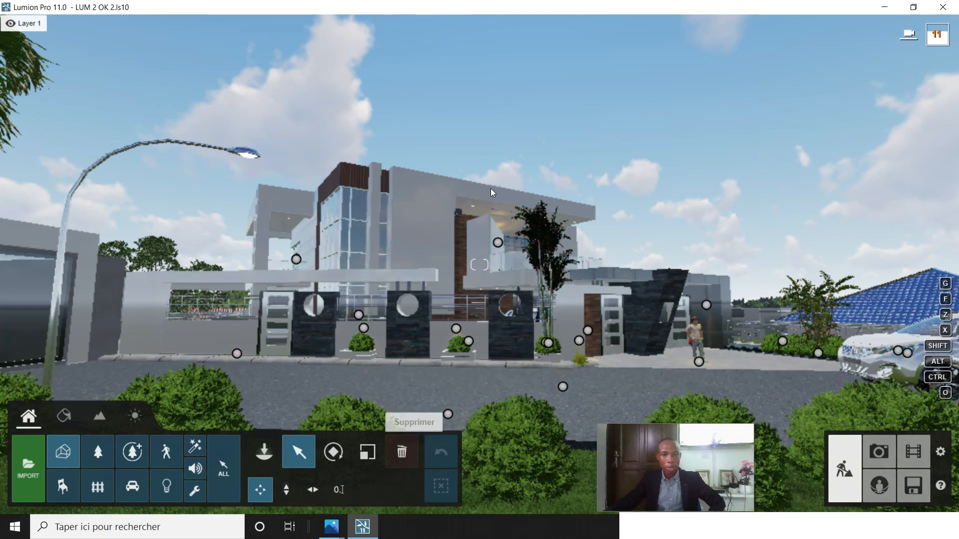
Step: Switch to Photos to examine the reference render 8.jpg of the villa, and return to the Lumion scene
scroll(371, 305, up, 2)
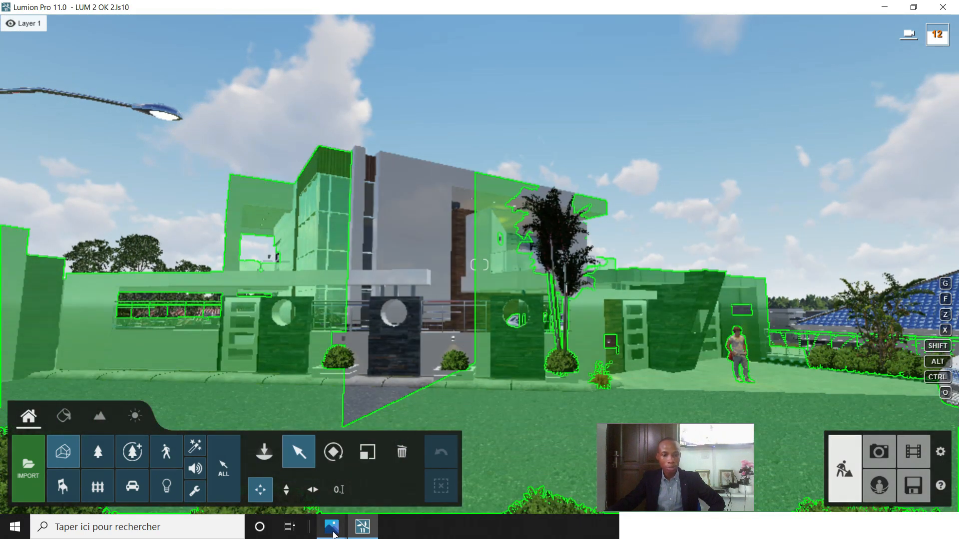
mouse_move(332, 532)
click(398, 452)
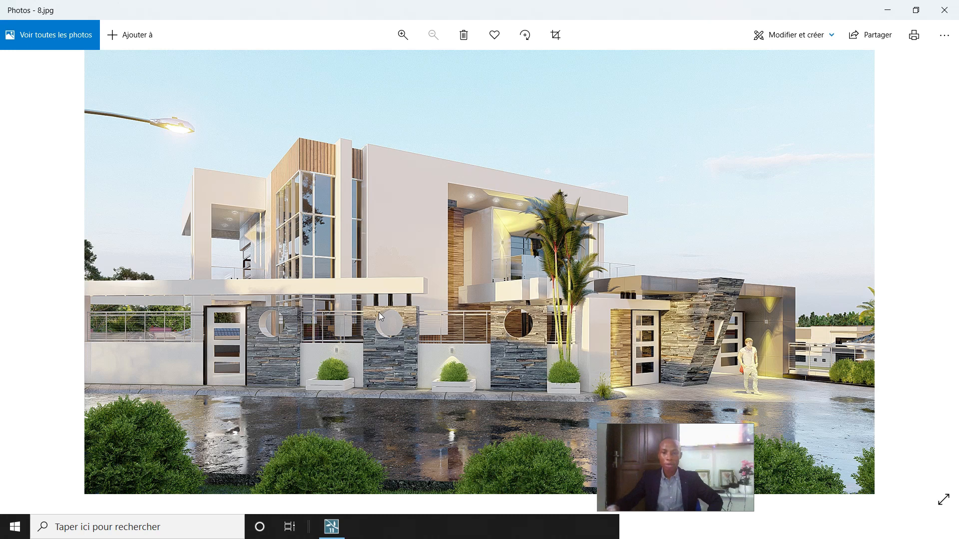
click(887, 10)
Step: Open the asphalt road surface in front of the fence in the material editor
key(w)
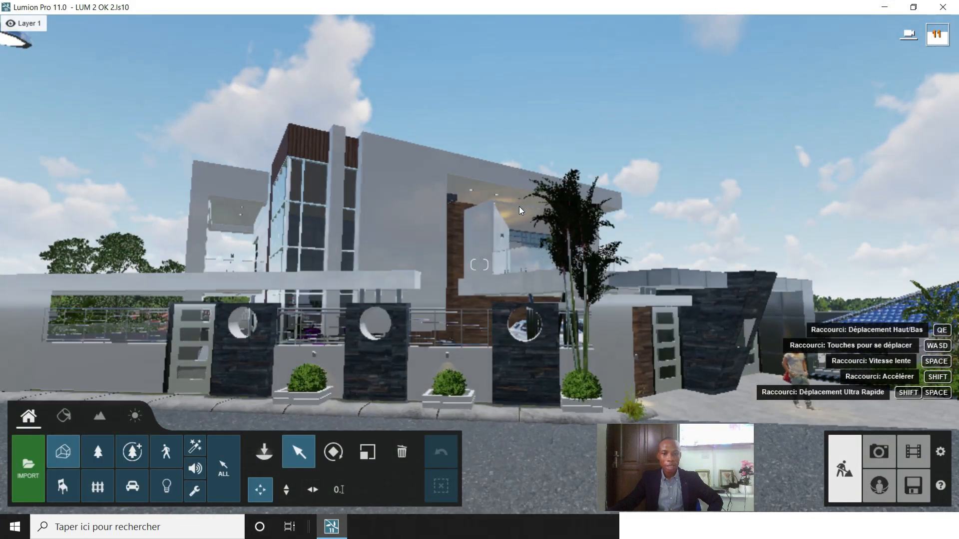
right_drag(519, 206, 513, 330)
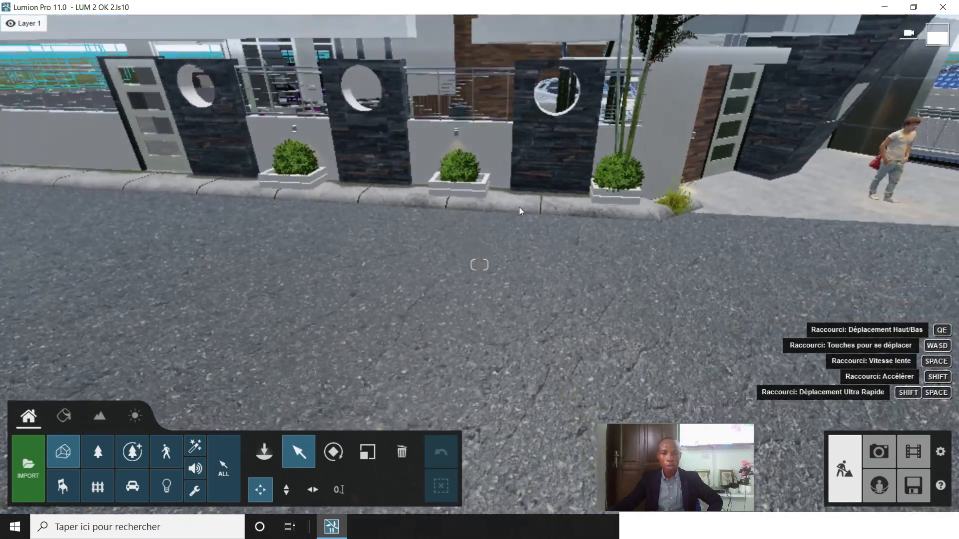
key(w)
right_drag(612, 355, 564, 281)
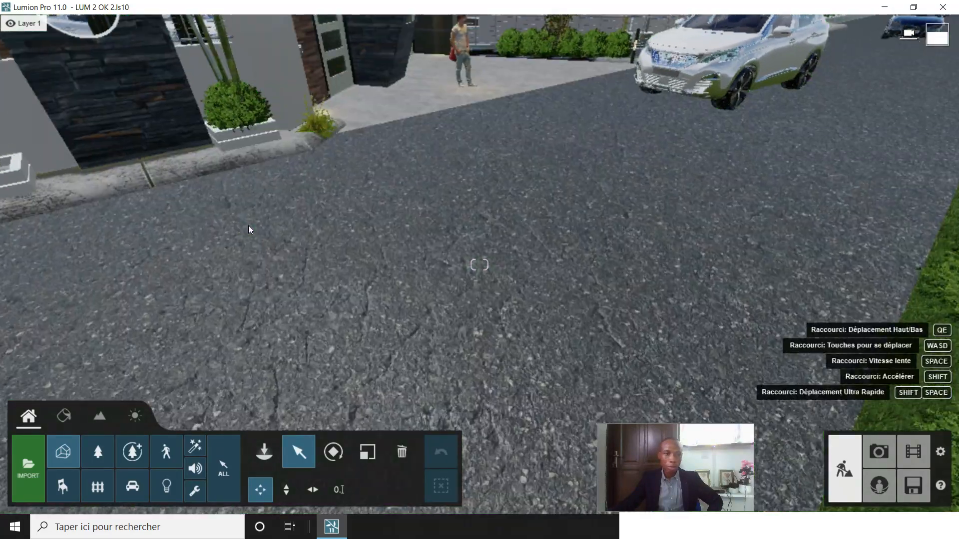
key(w)
right_drag(248, 226, 210, 157)
key(w)
right_drag(240, 187, 230, 161)
right_drag(254, 229, 250, 196)
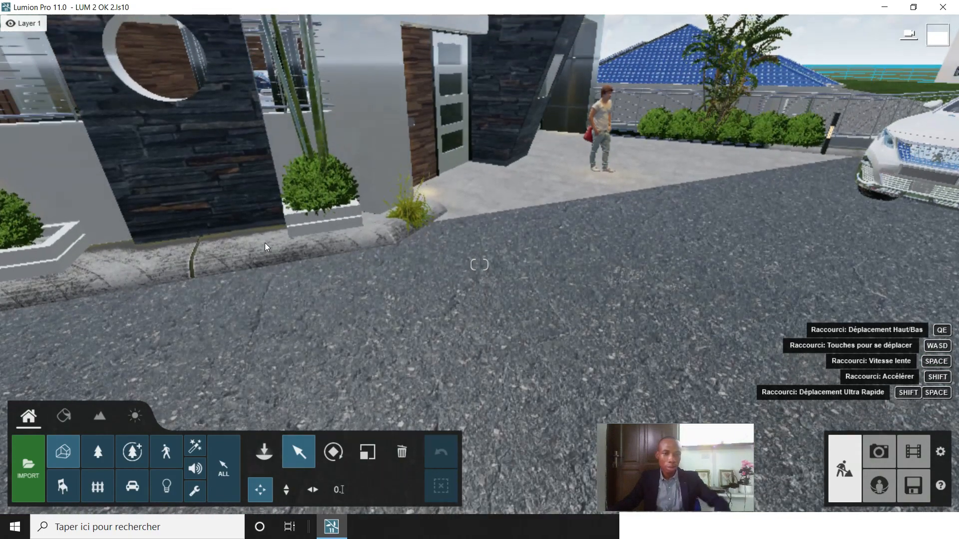
key(w)
right_drag(311, 235, 211, 206)
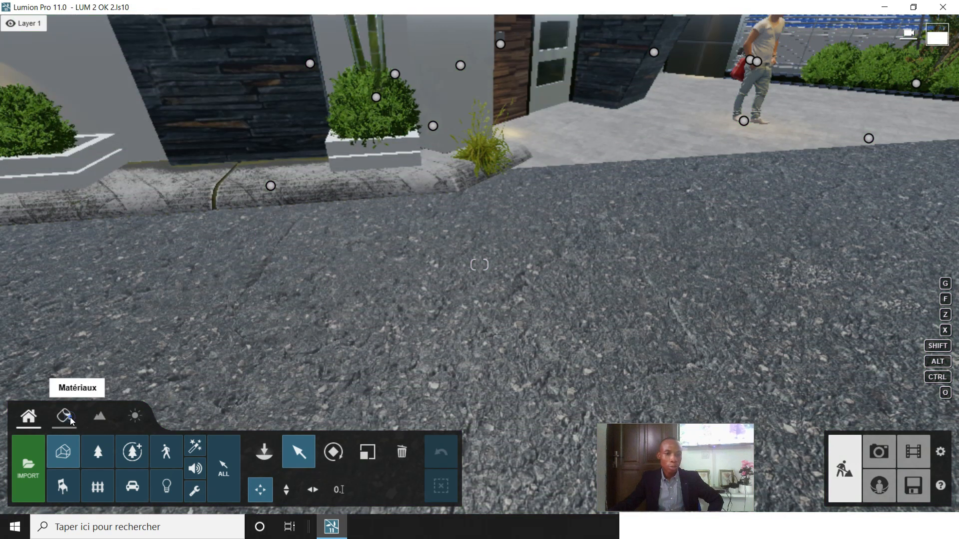
click(70, 420)
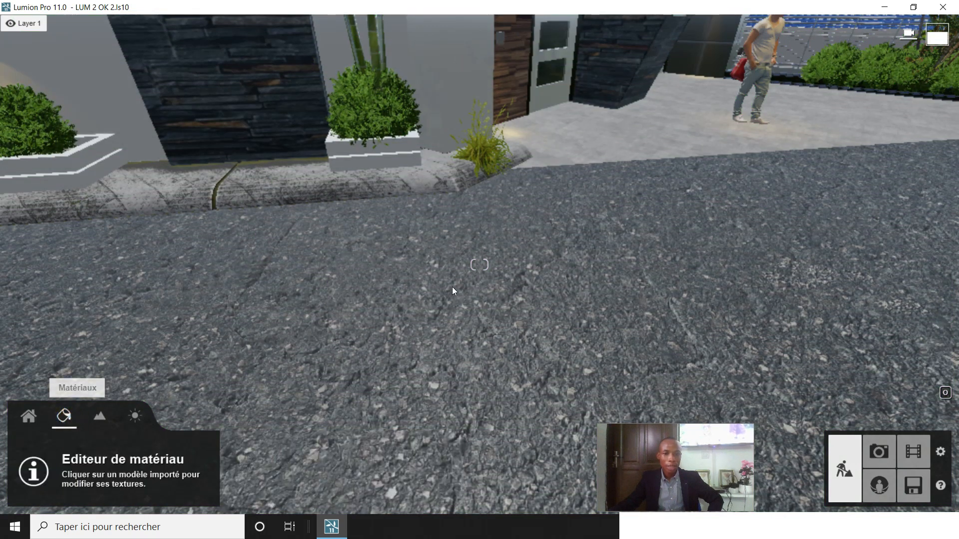
click(397, 278)
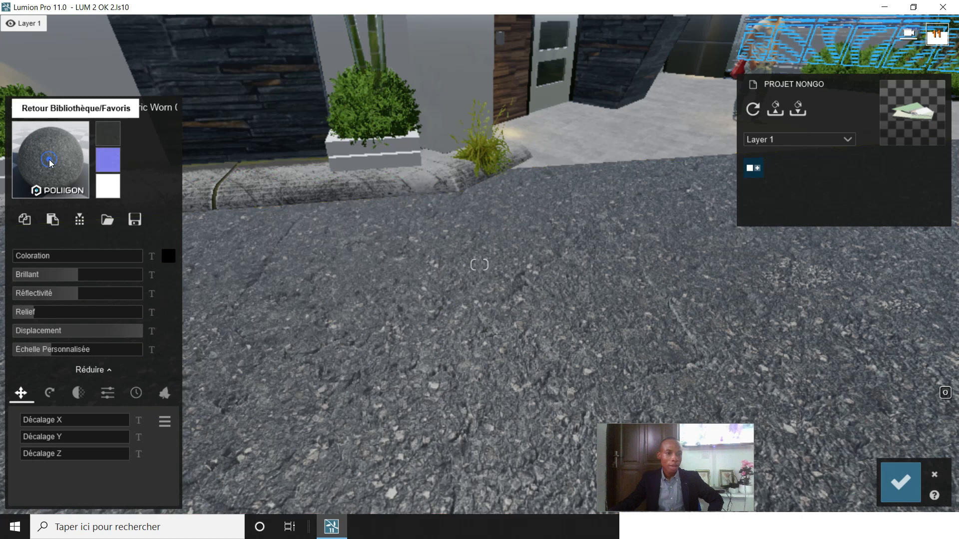
Step: Assign the worn Polii CityStreet AsphaltGeneric material from the exterior asphalt library to the road and set its displacement to 0.0
click(48, 160)
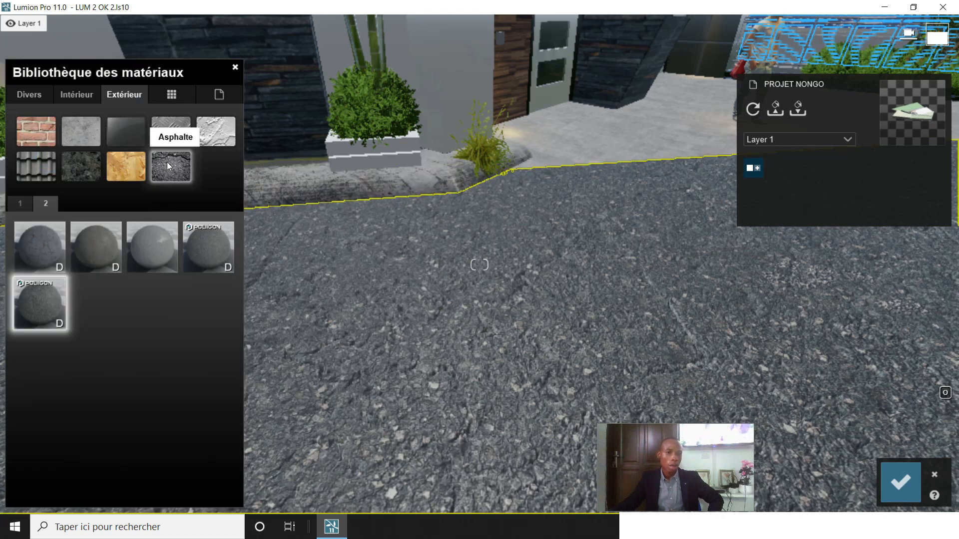
click(39, 298)
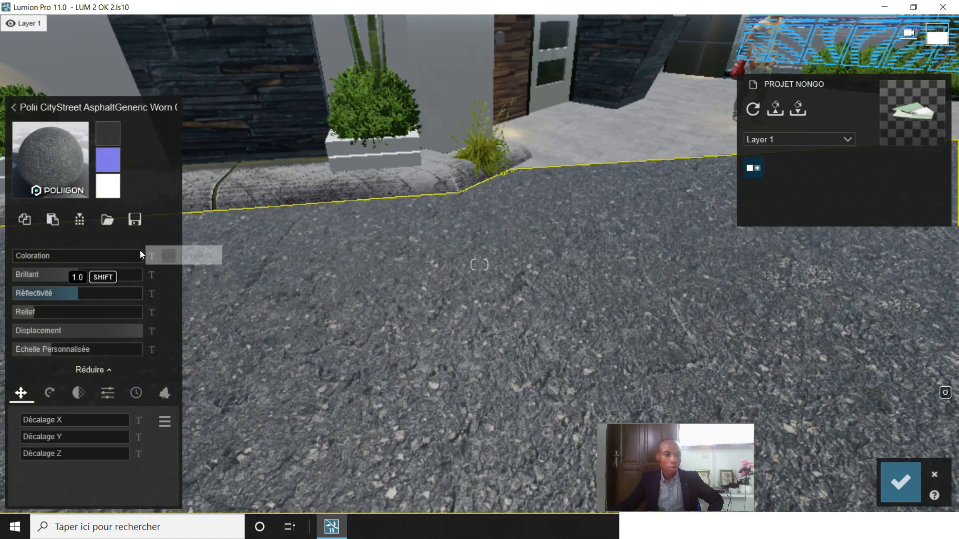
drag(120, 333, 1, 338)
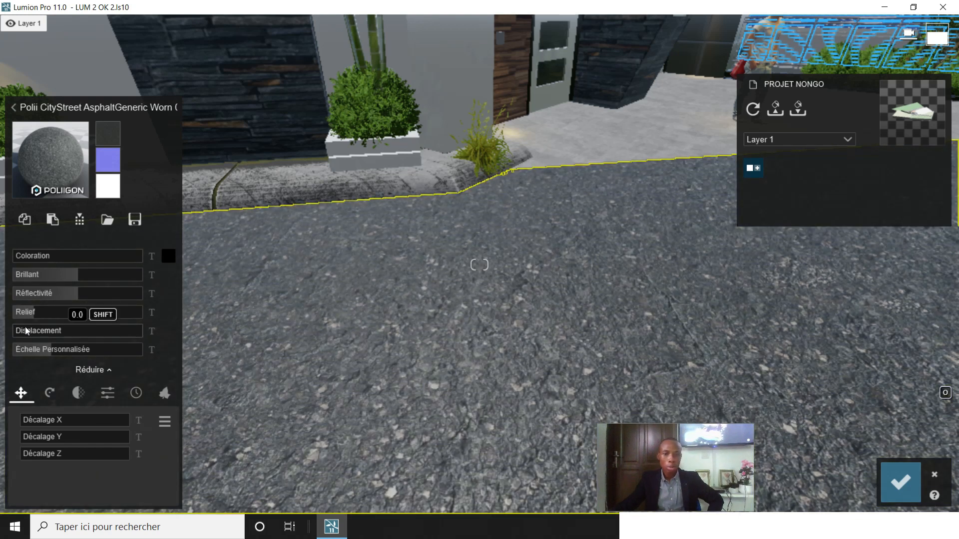
drag(30, 329, 223, 333)
drag(76, 341, 2, 335)
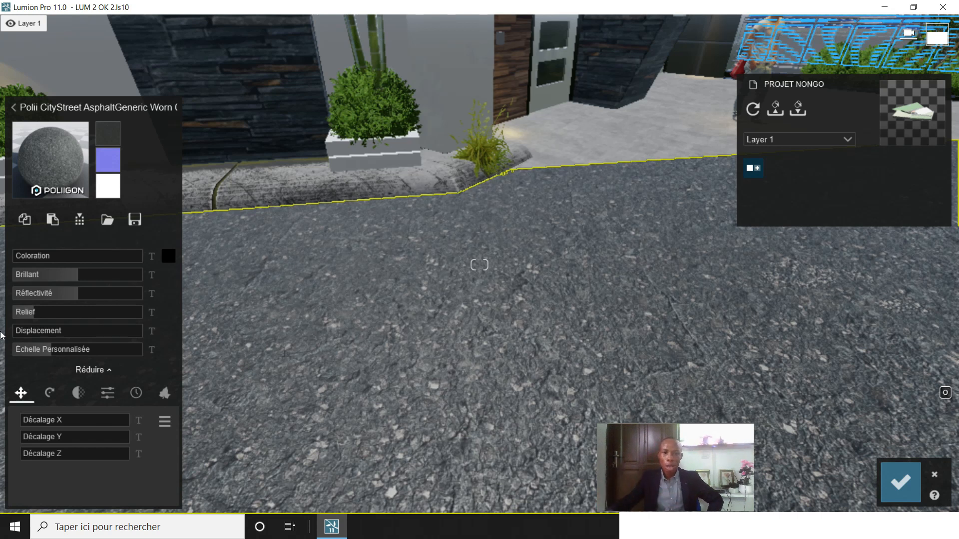
Step: Save the road's material changes and leave the material editor
right_drag(350, 245, 320, 150)
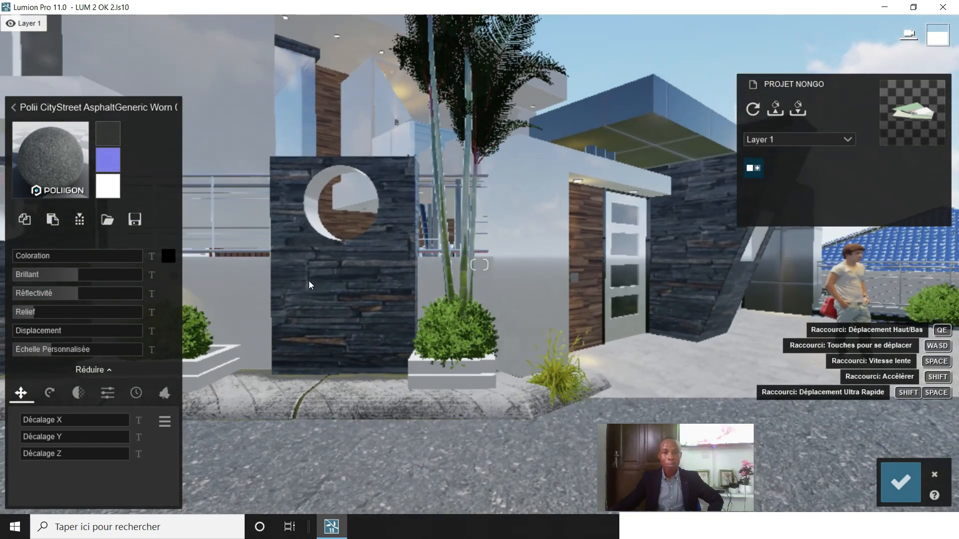
scroll(323, 352, down, 4)
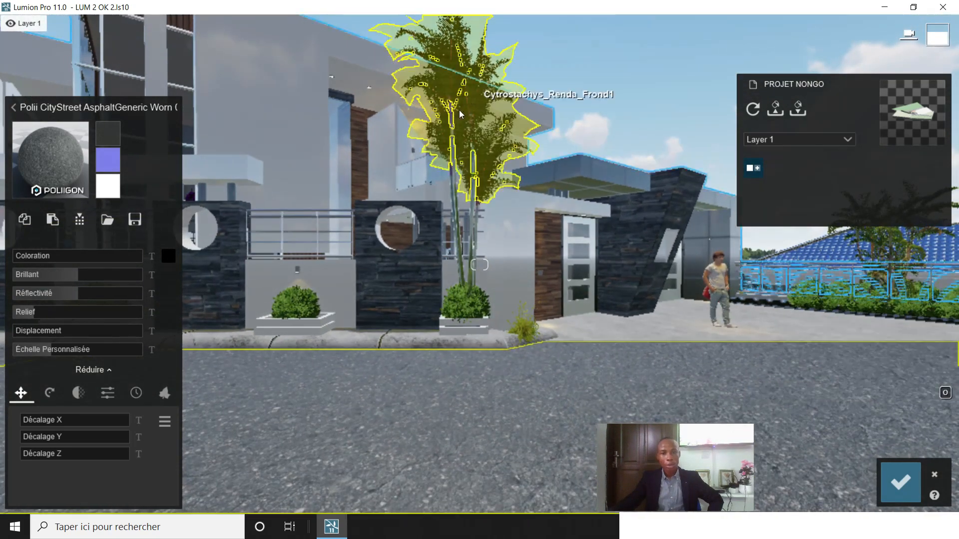
right_drag(500, 293, 574, 314)
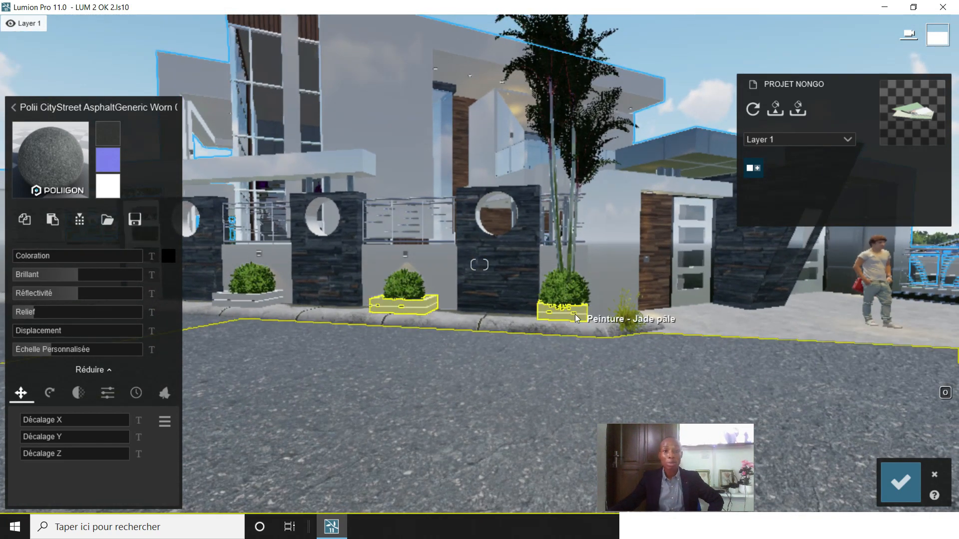
scroll(573, 357, down, 3)
scroll(573, 358, up, 5)
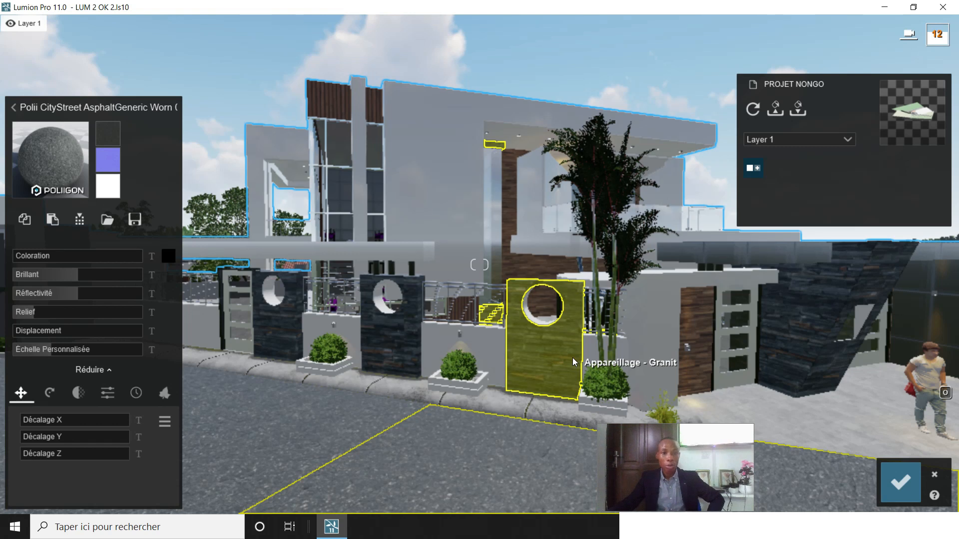
right_drag(423, 384, 387, 387)
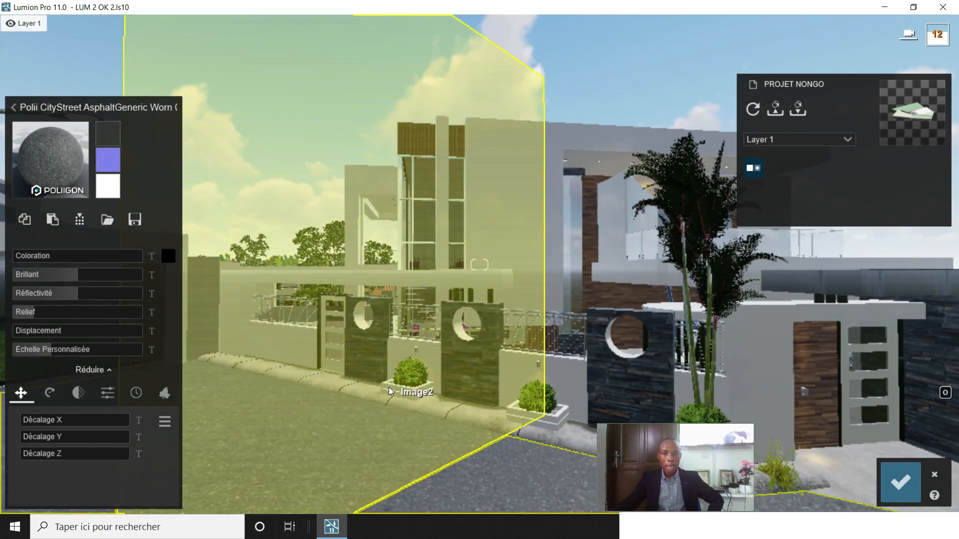
scroll(388, 389, down, 2)
click(900, 483)
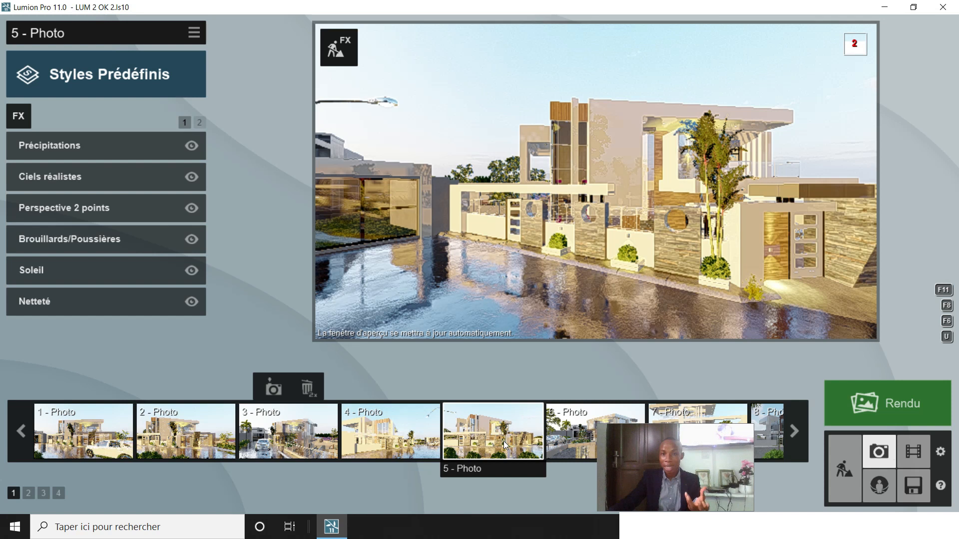
Step: Restore the saved viewpoint of 5 - Photo in Photo mode
mouse_move(503, 442)
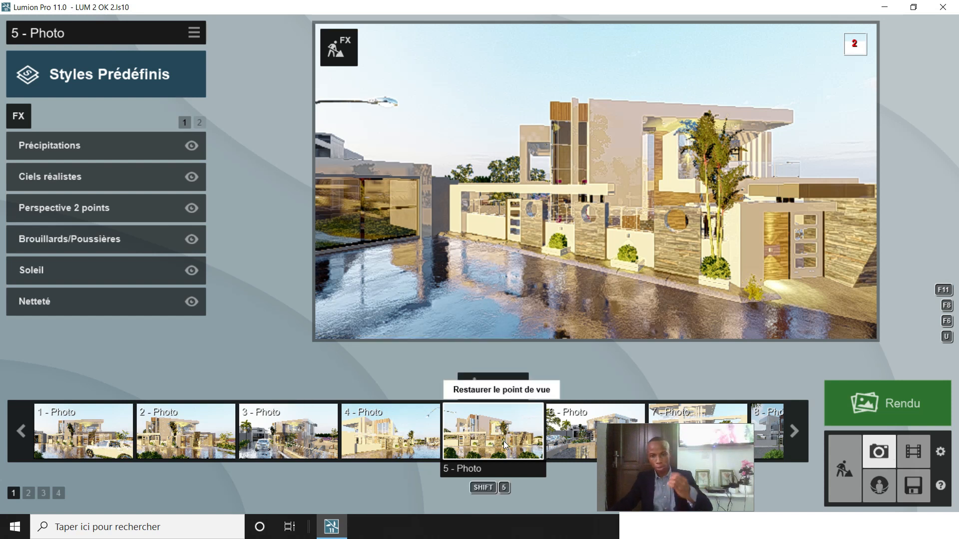
click(504, 442)
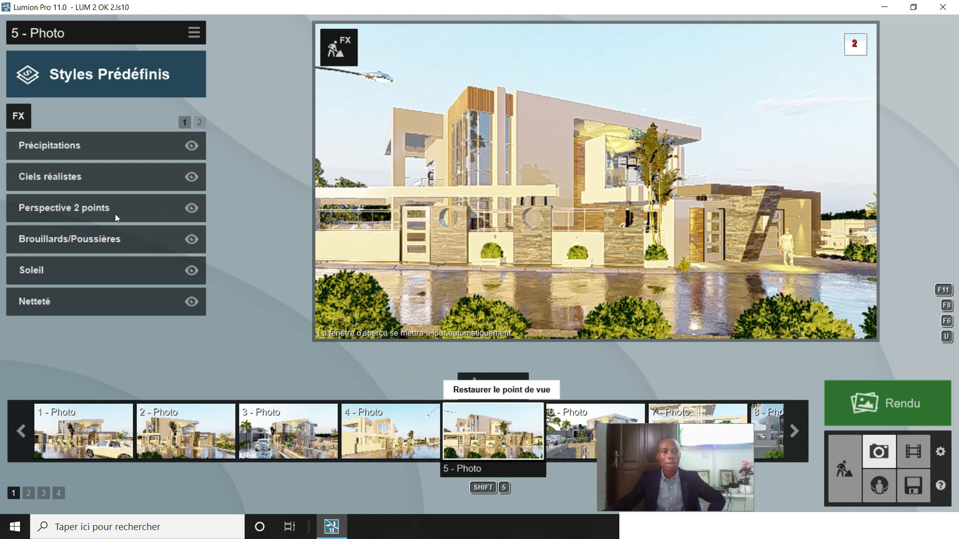
mouse_move(80, 146)
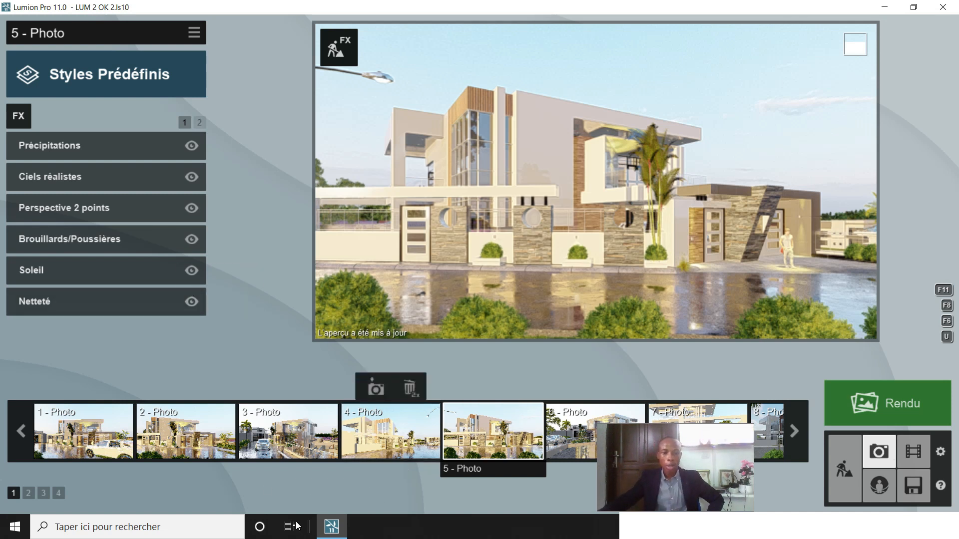
Step: Switch to Photos and browse the finished villa renders backwards from 8.jpg to 1.jpg
click(624, 521)
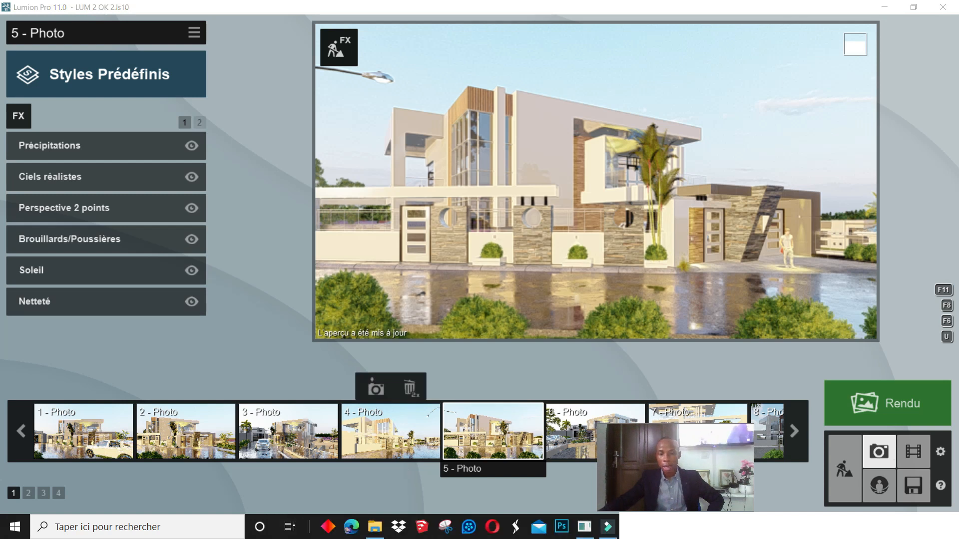
mouse_move(610, 536)
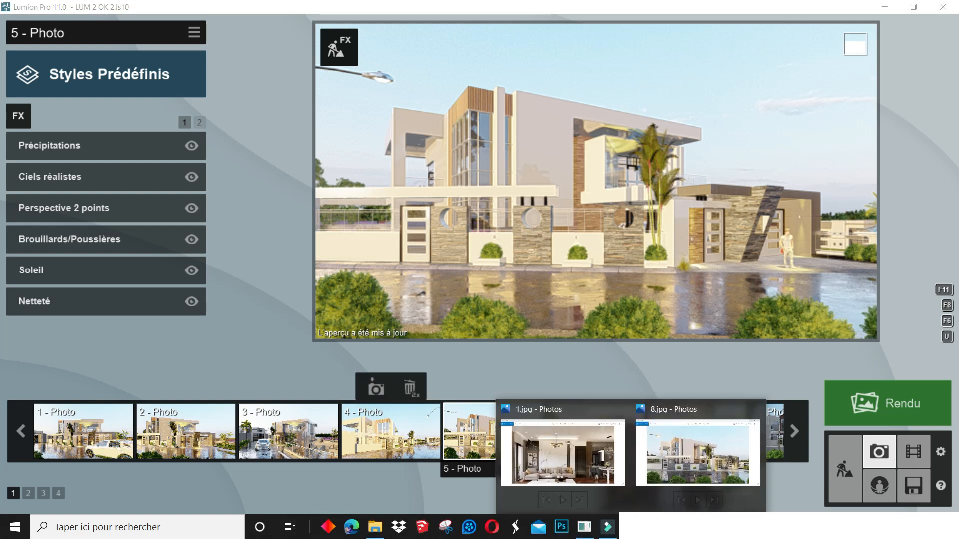
click(688, 464)
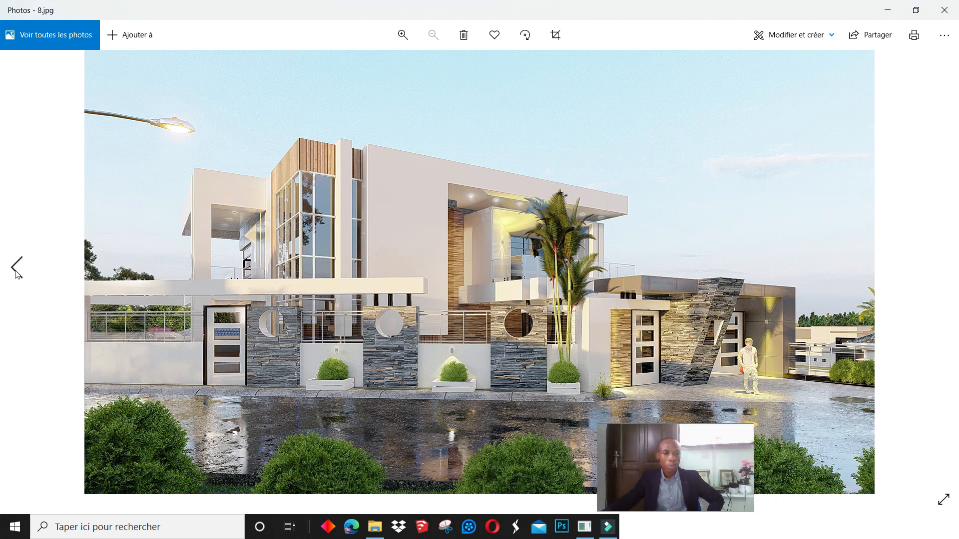
click(19, 270)
click(20, 271)
click(21, 273)
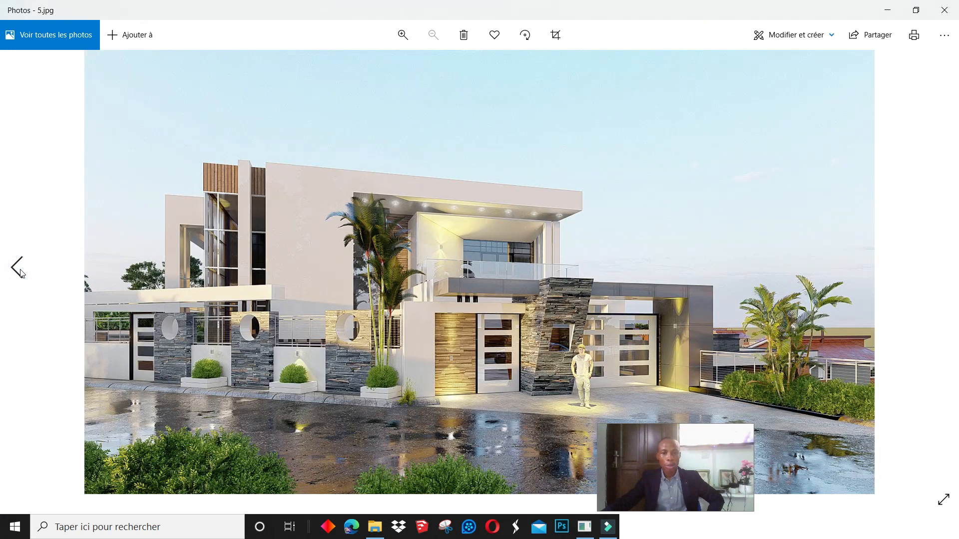
click(17, 267)
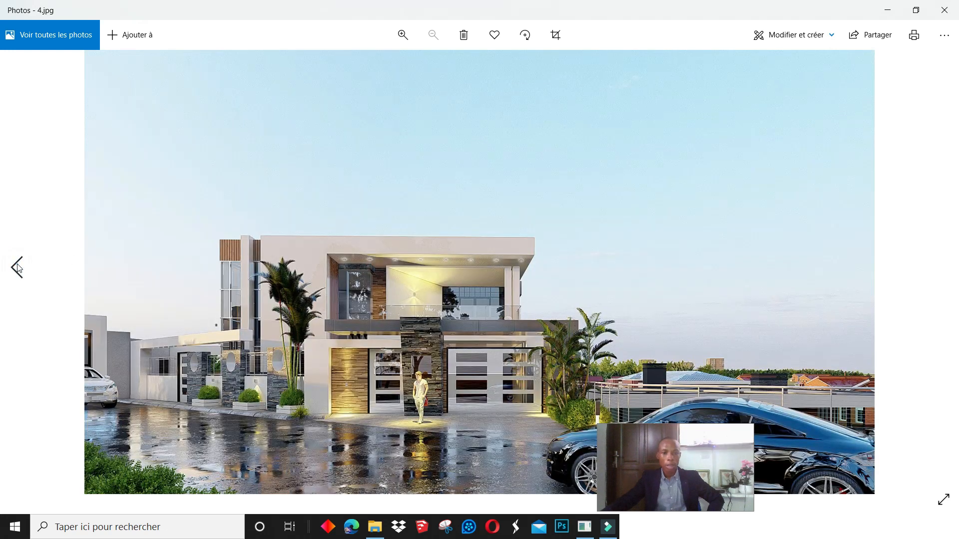
click(18, 268)
click(17, 268)
click(18, 268)
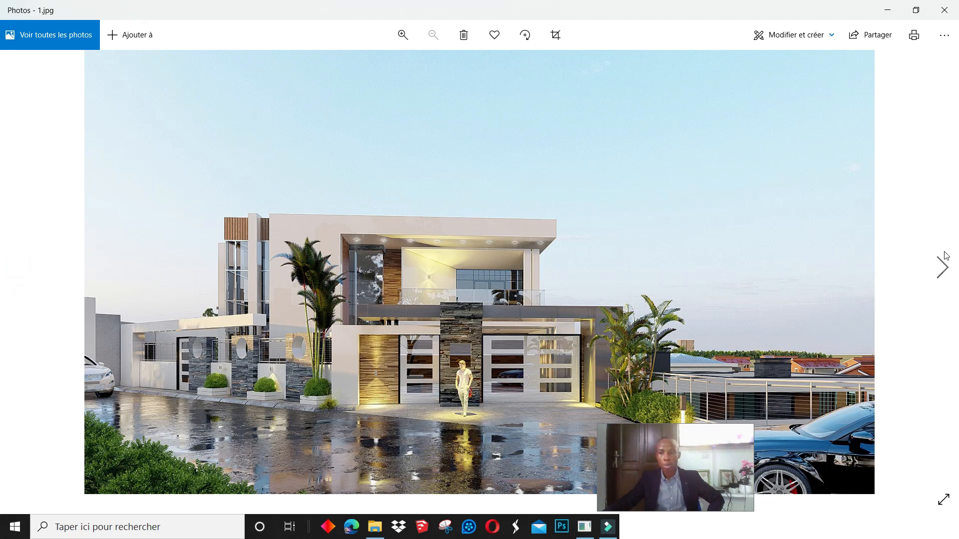
Step: Browse the finished villa renders forwards from 1.jpg to 8.jpg
click(932, 271)
click(932, 271)
click(932, 271)
click(932, 271)
click(931, 271)
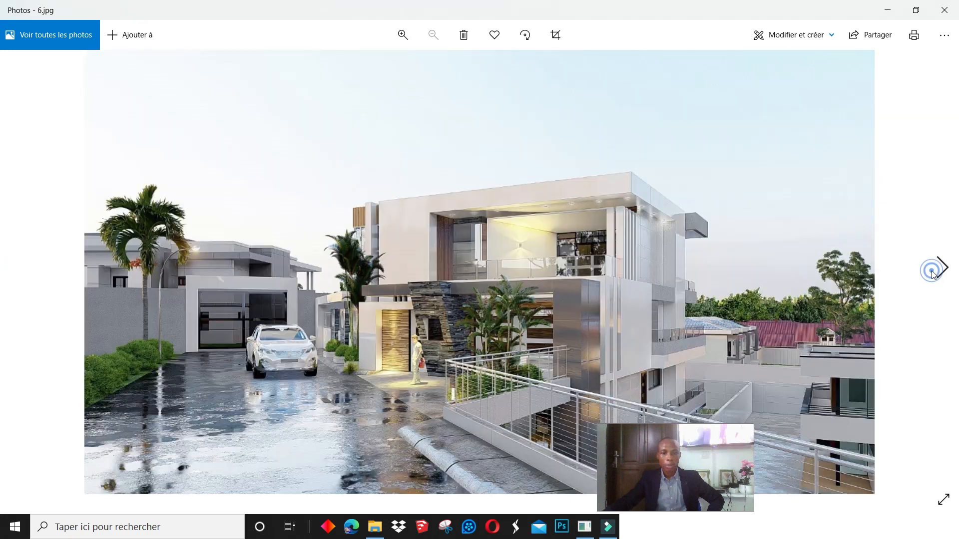
click(932, 271)
click(931, 271)
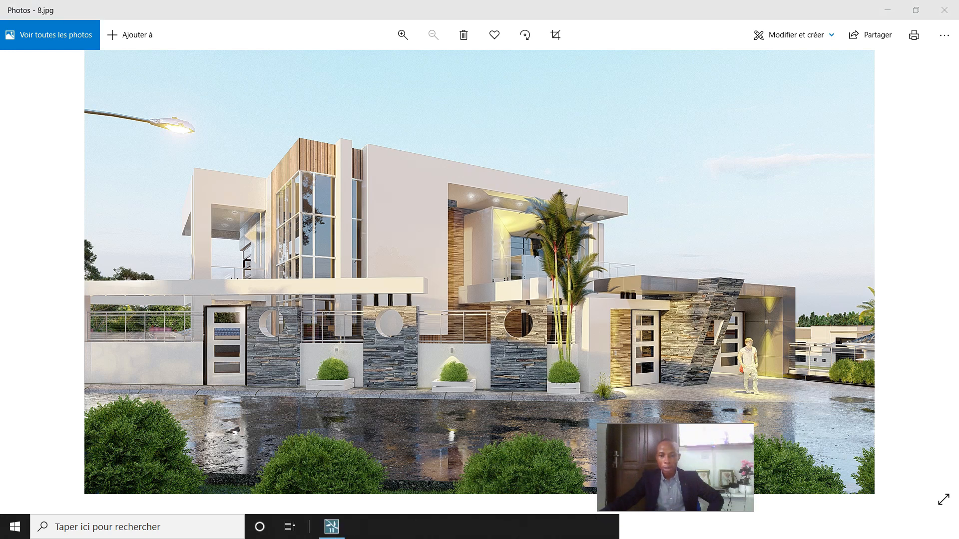
Step: Switch back to Lumion and add the camera effect Flou de décentrement to 5 - Photo
click(342, 533)
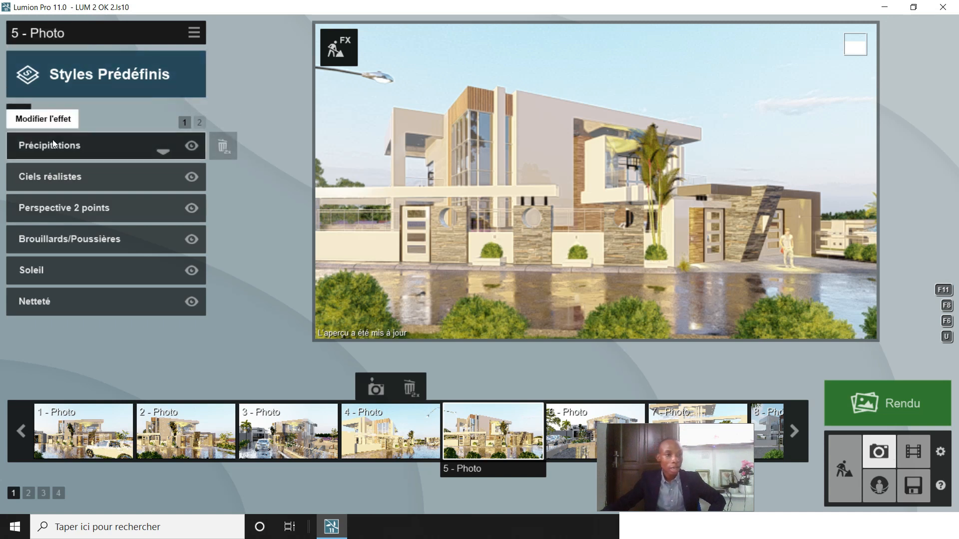
click(18, 119)
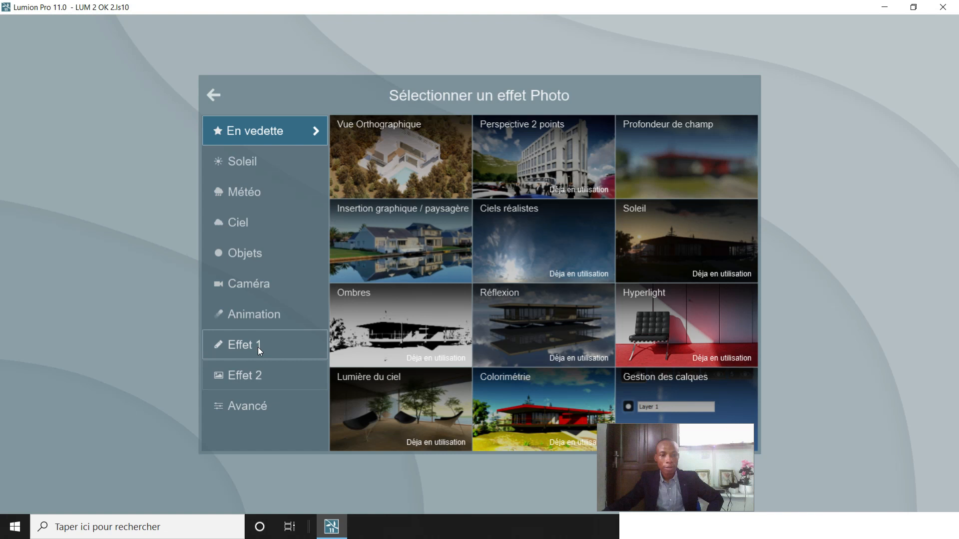
click(257, 316)
click(262, 412)
click(264, 382)
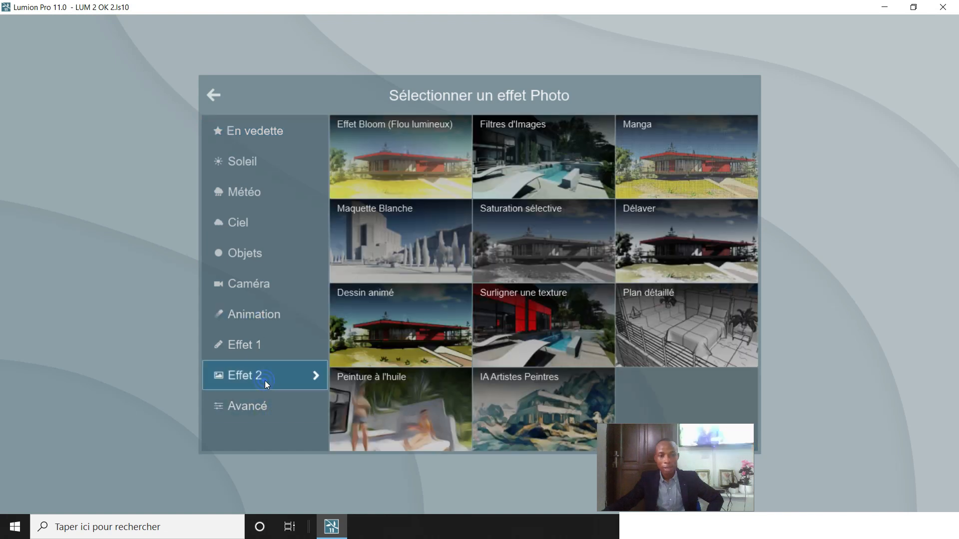
click(271, 349)
click(257, 320)
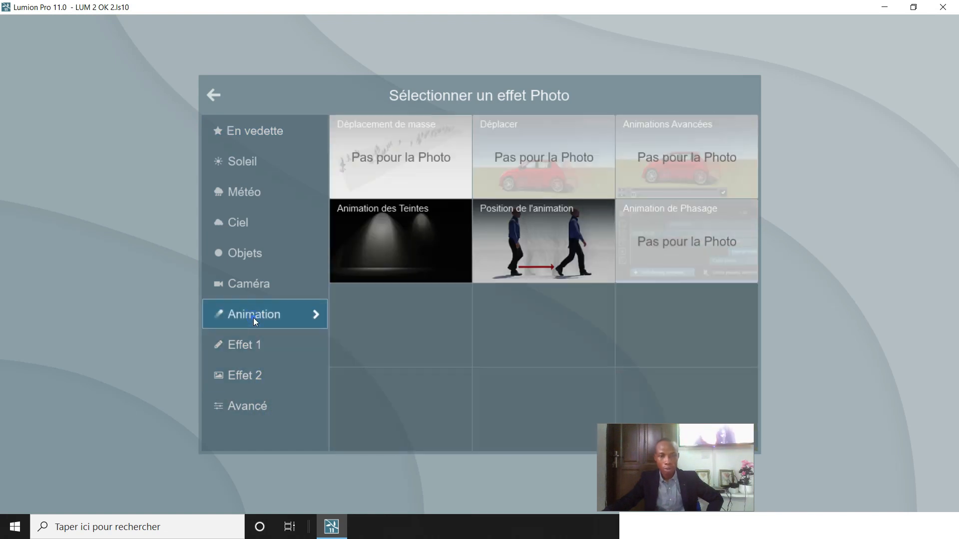
click(259, 284)
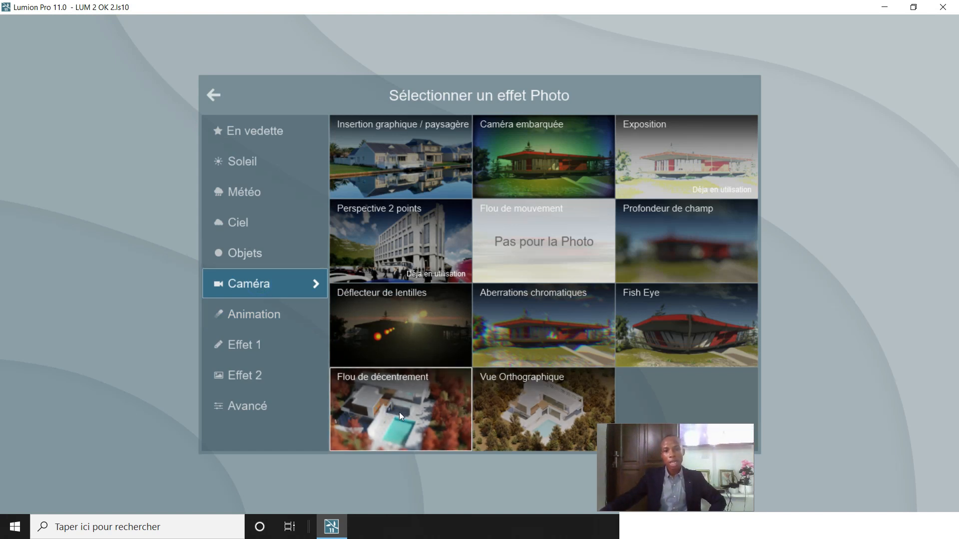
click(430, 398)
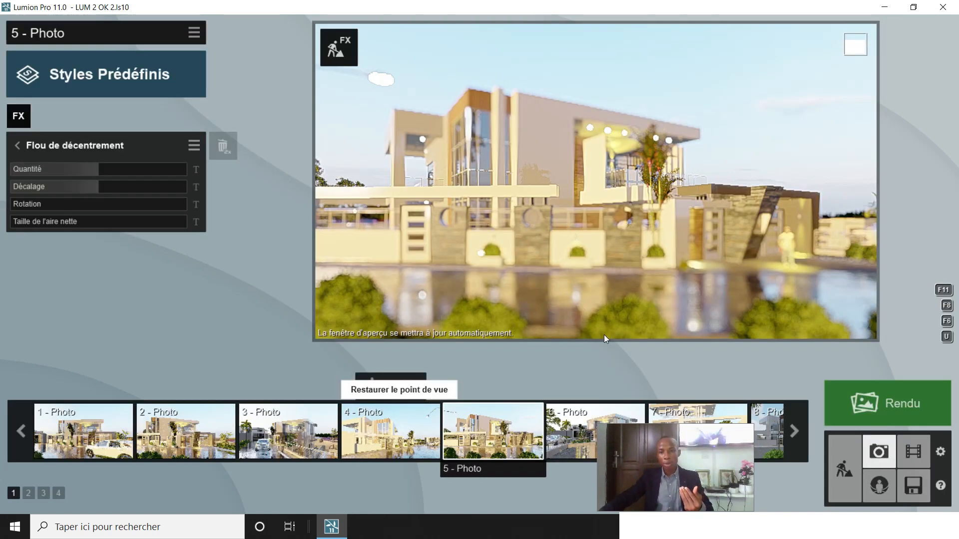
mouse_move(674, 336)
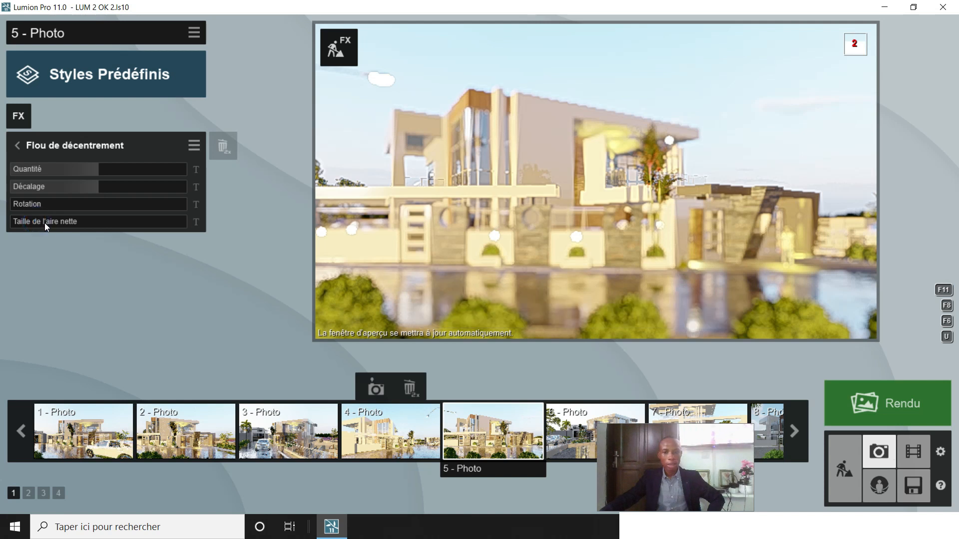
Step: Widen the sharp zone of the Flou de décentrement effect by setting Taille de l'aire nette to about 0.6
drag(29, 222, 41, 223)
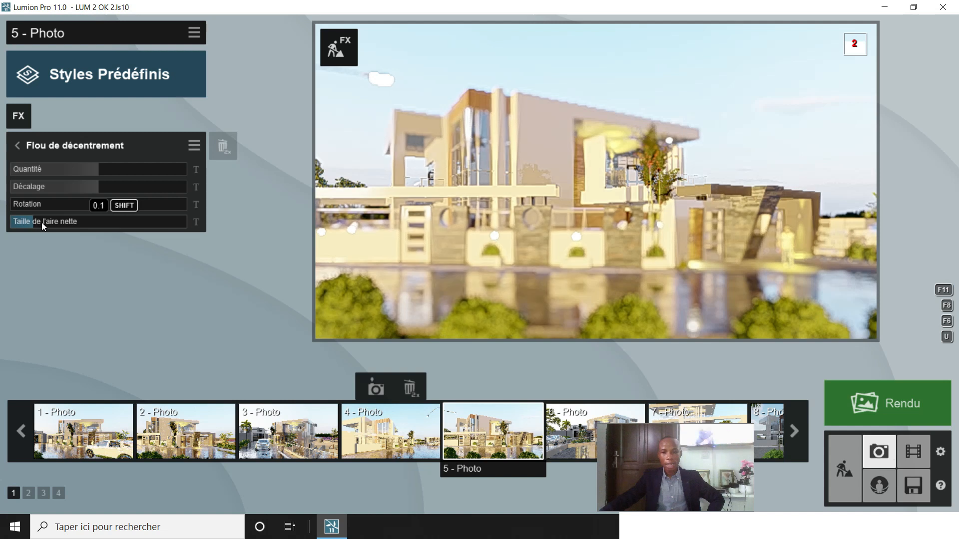
click(47, 223)
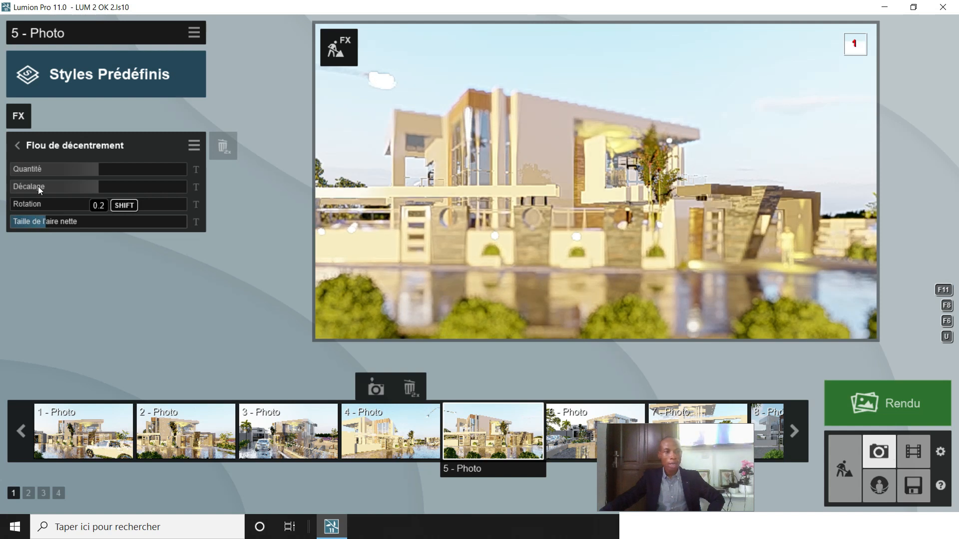
click(80, 184)
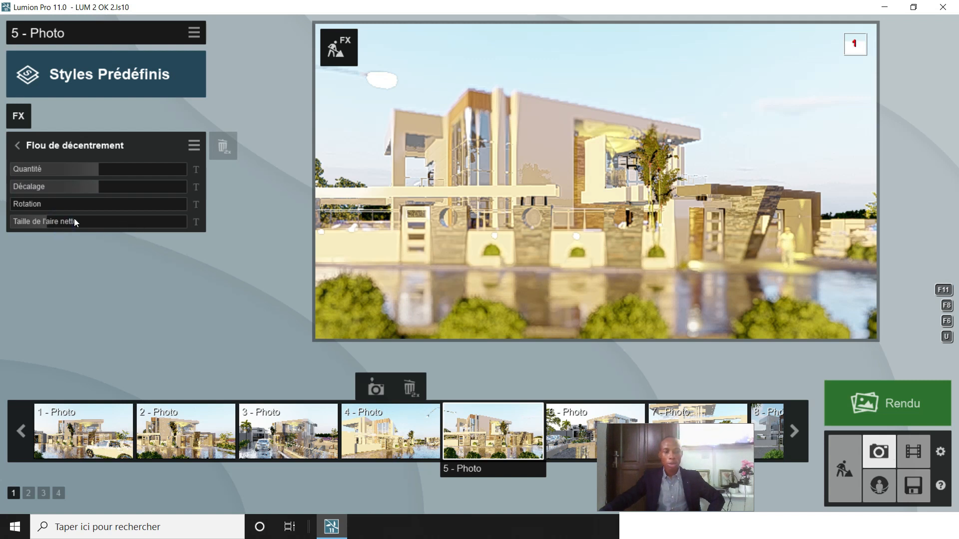
drag(76, 223, 95, 223)
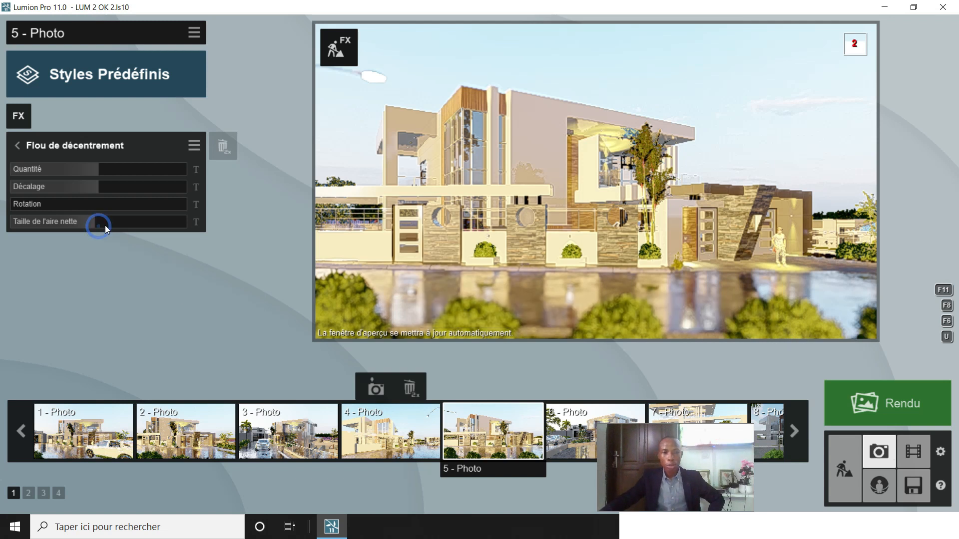
mouse_move(109, 223)
drag(110, 224, 118, 224)
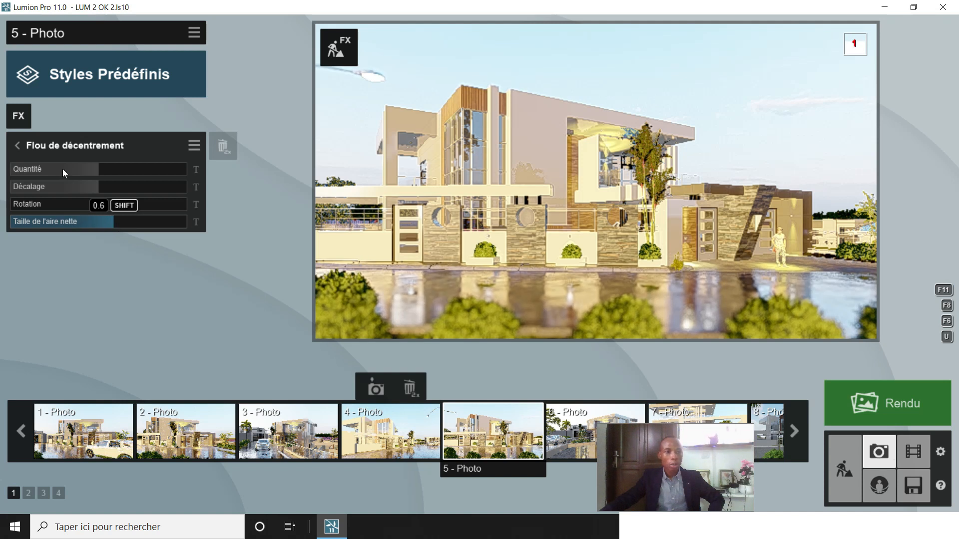
Step: Adjust the Décalage of the Flou de décentrement effect to slightly above the middle of its range
mouse_move(98, 188)
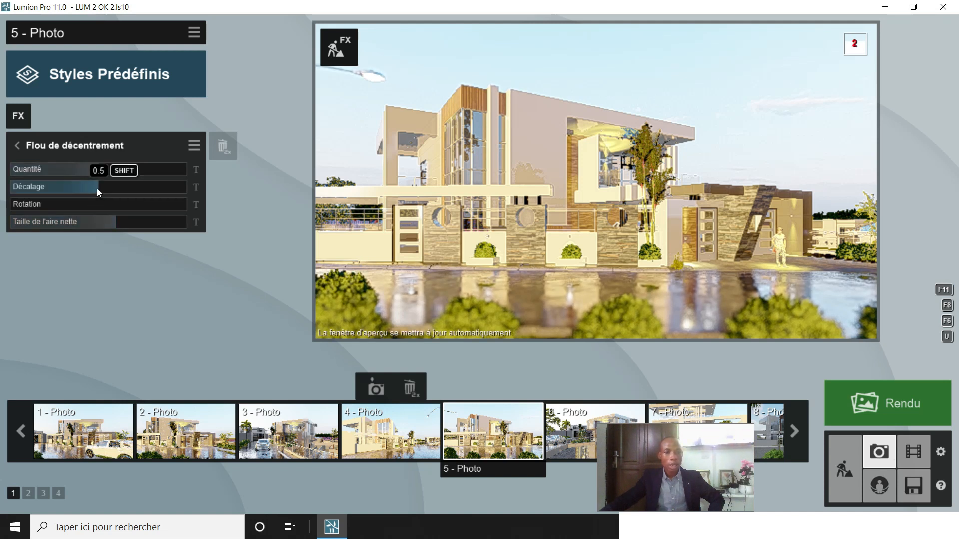
drag(91, 187, 119, 186)
drag(112, 187, 77, 193)
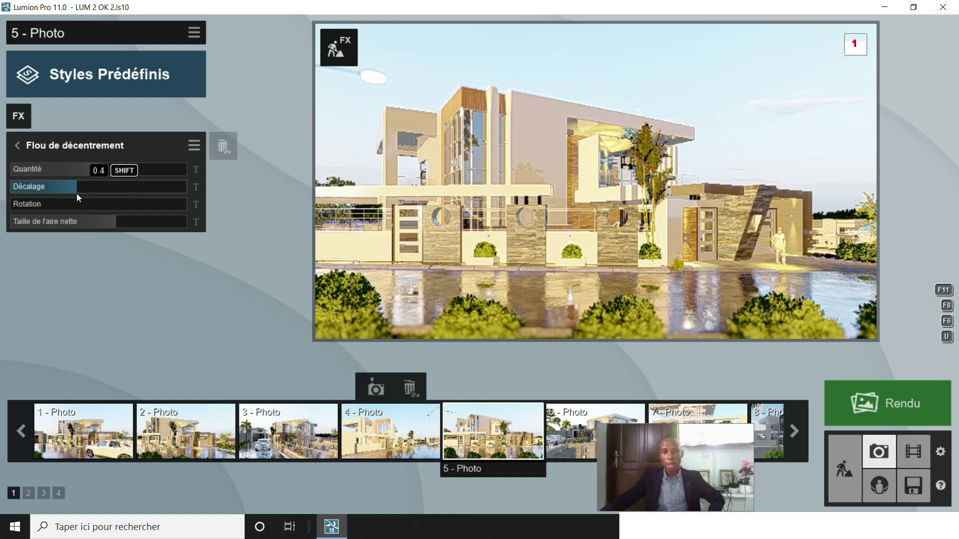
click(140, 192)
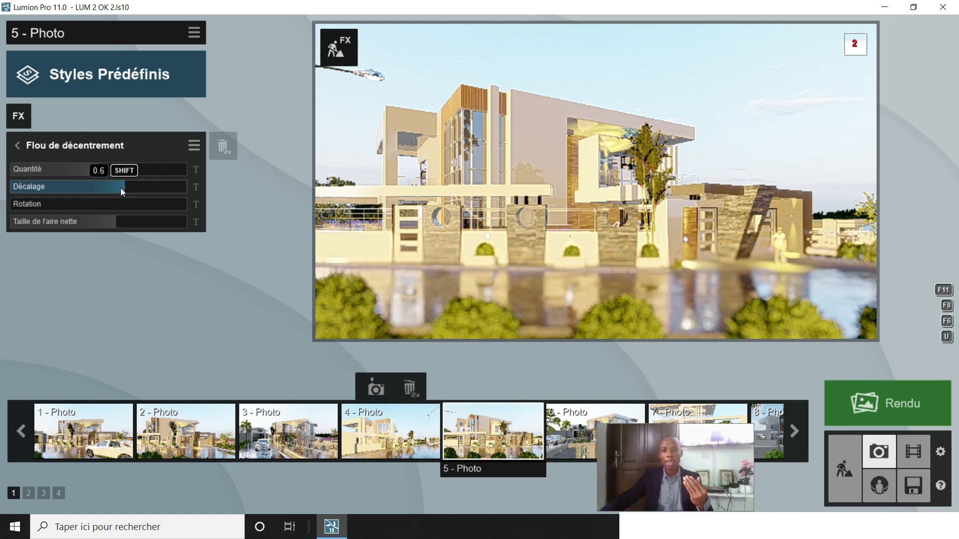
drag(118, 188, 108, 187)
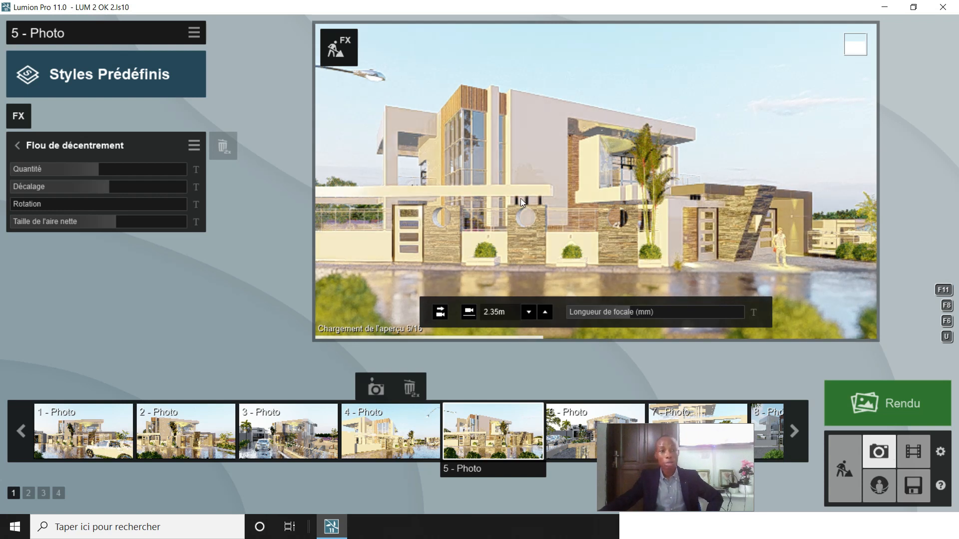
Step: Add the camera effect Profondeur de champ to 5 - Photo and raise its Quantité to about a quarter of the range
click(19, 115)
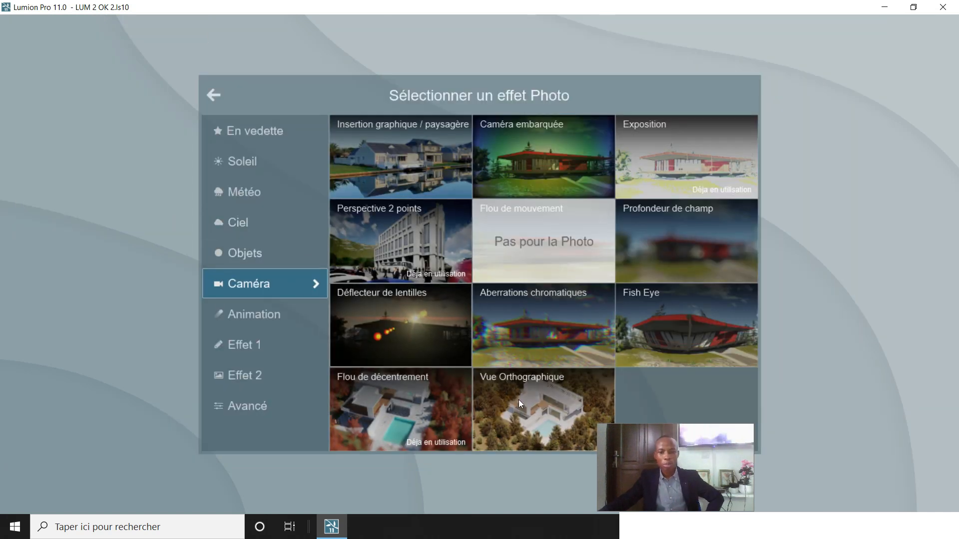
click(660, 259)
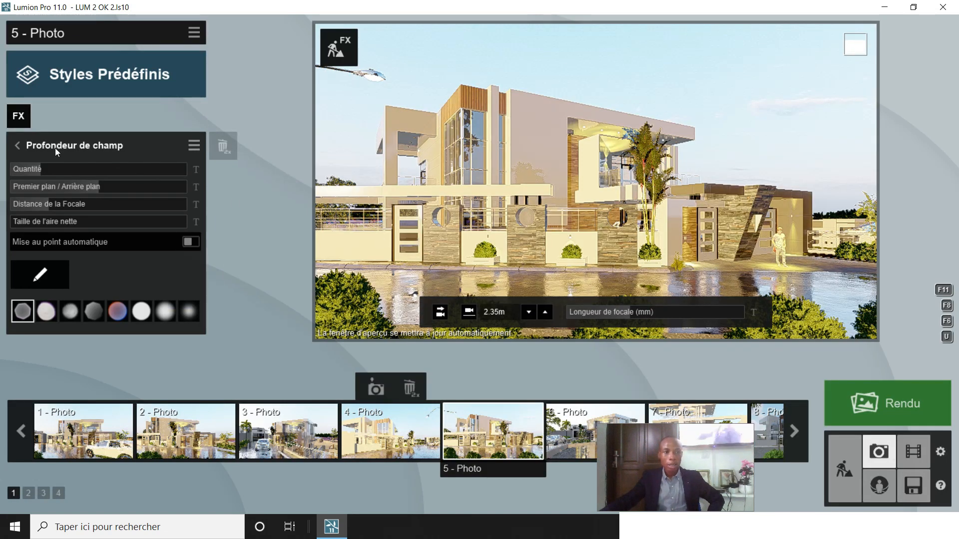
drag(45, 168, 50, 170)
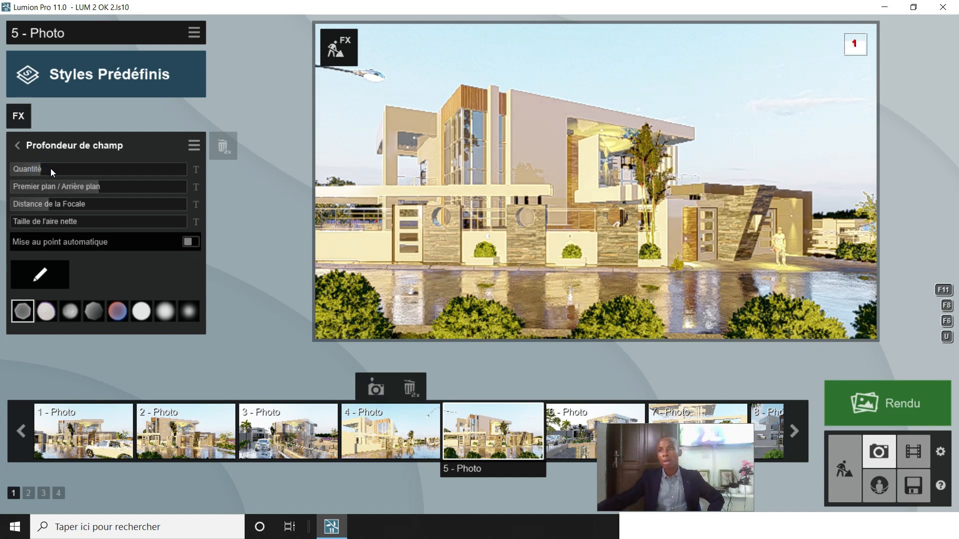
click(50, 169)
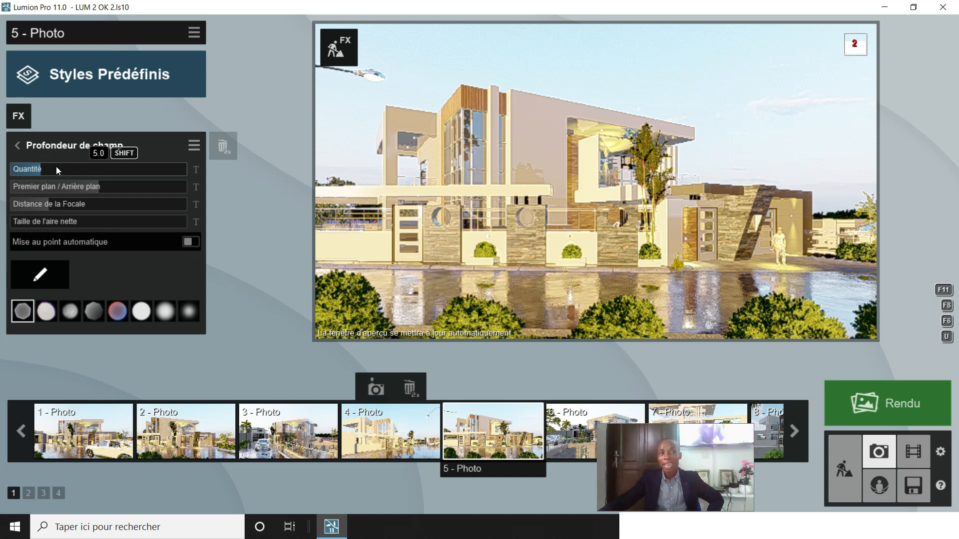
click(57, 168)
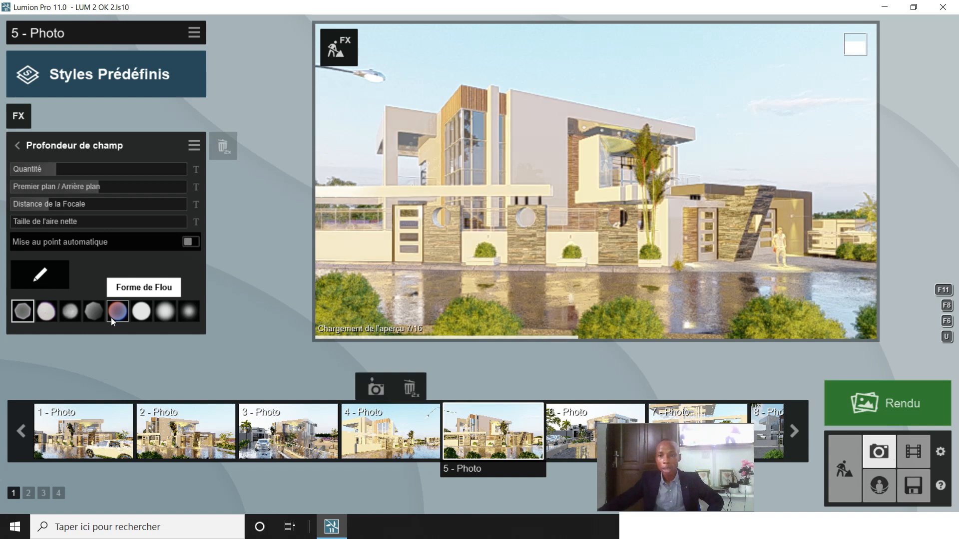
Step: Render the current view in Full HD 1920x1080 and save it as the JPG file 01 in Nouveau dossier
click(897, 404)
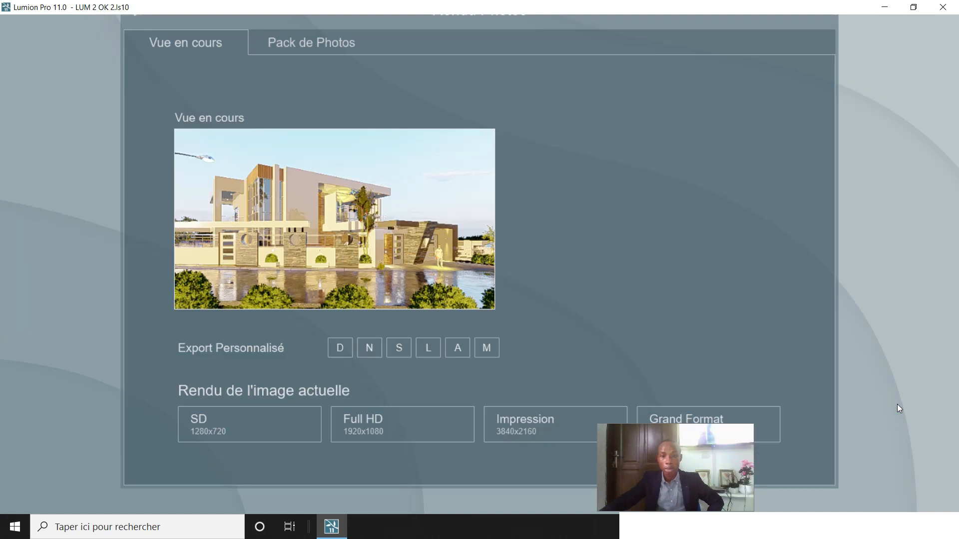
click(369, 430)
text(01)
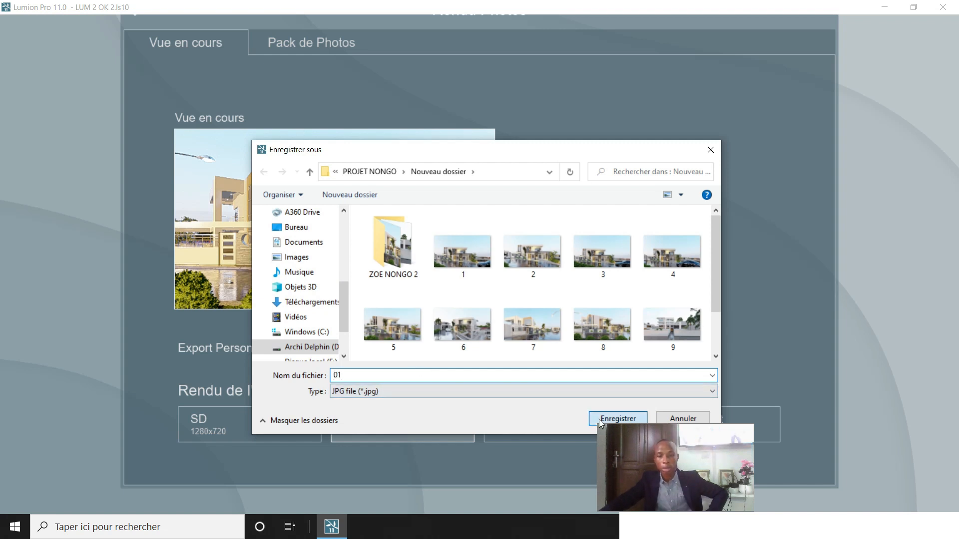
click(601, 421)
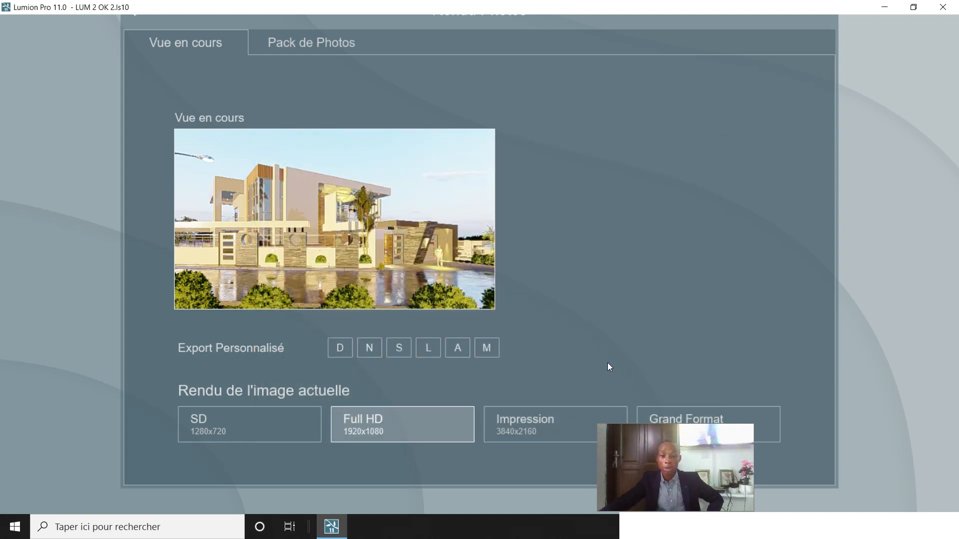